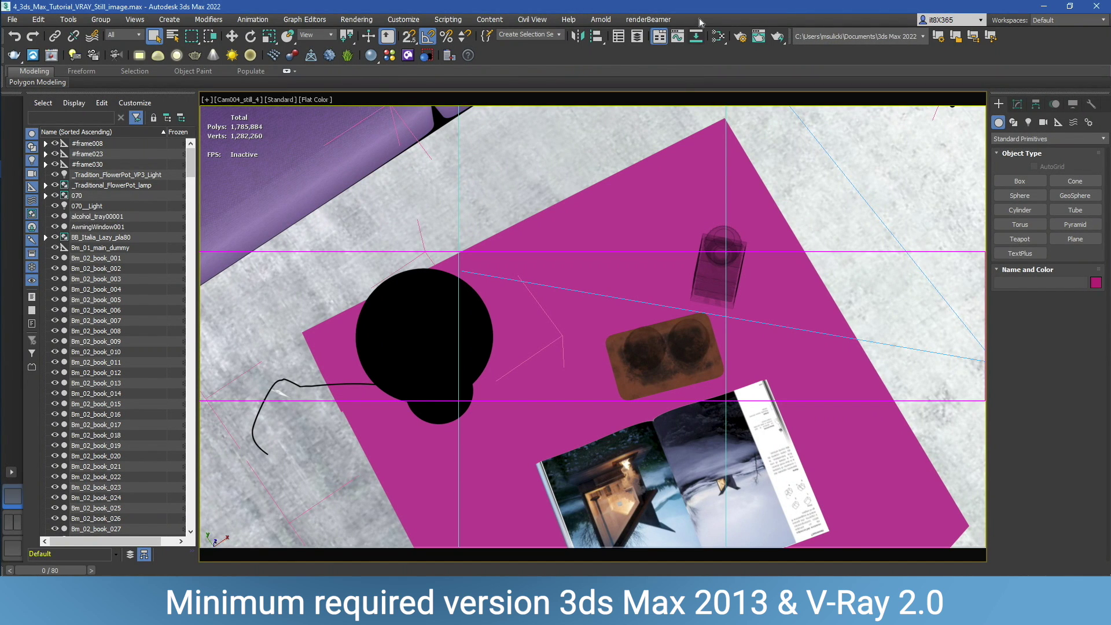
- Open the renderBeamer scene submission window and review its general settings without changing them
click(650, 20)
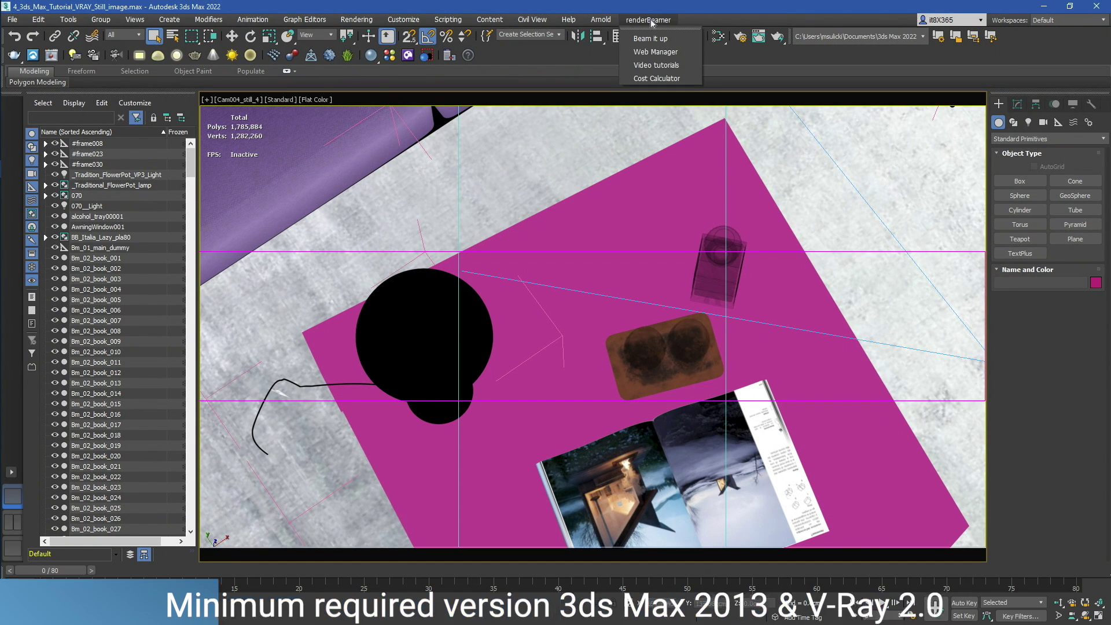
click(684, 39)
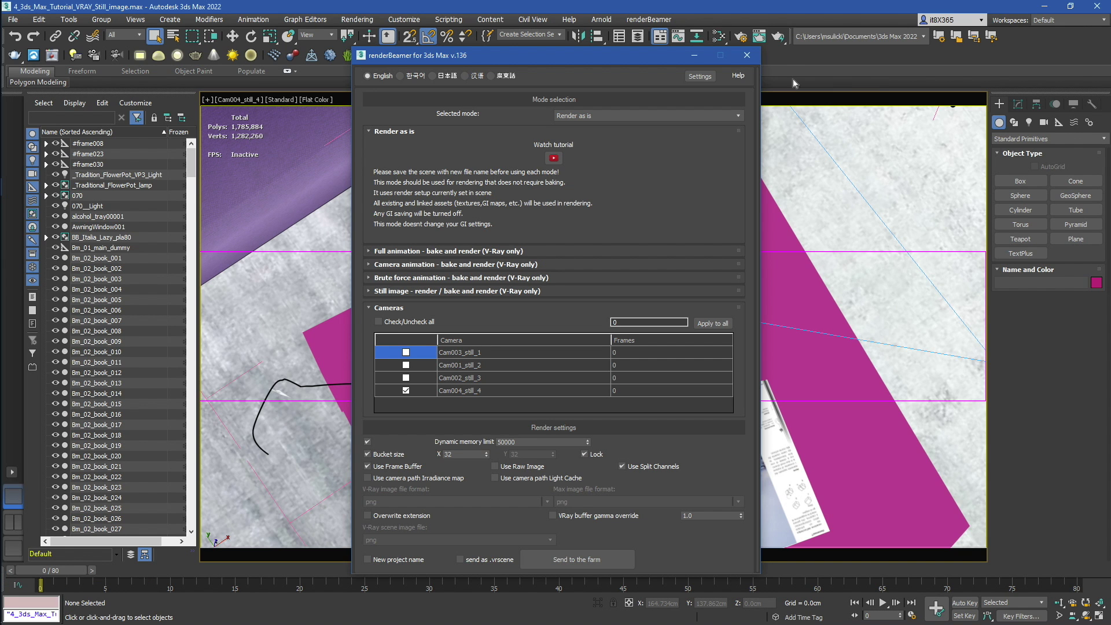
click(703, 77)
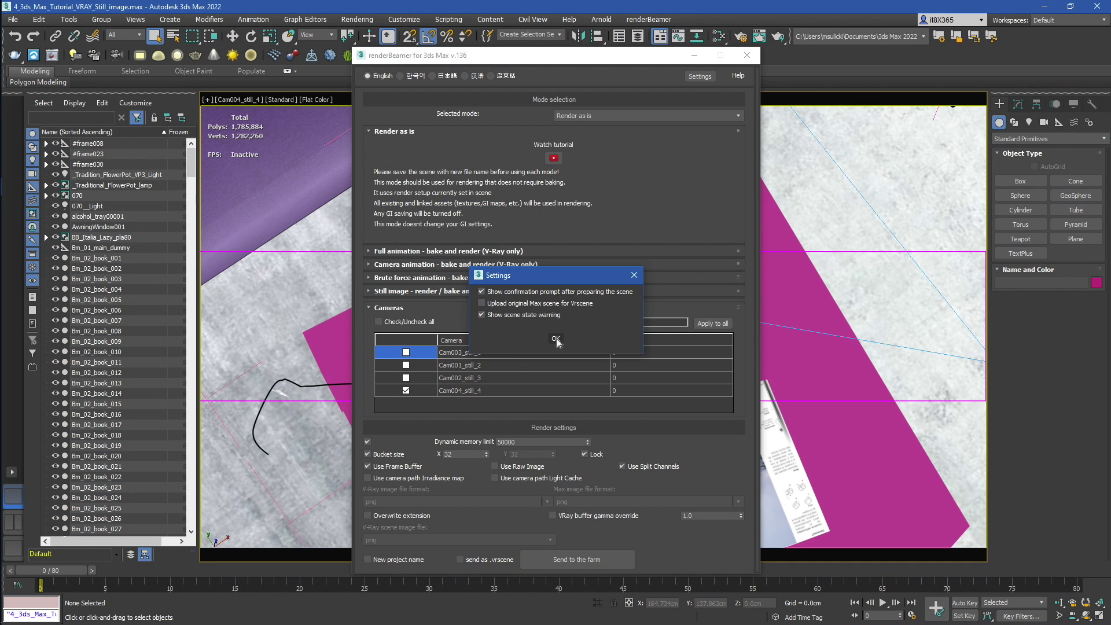
click(556, 339)
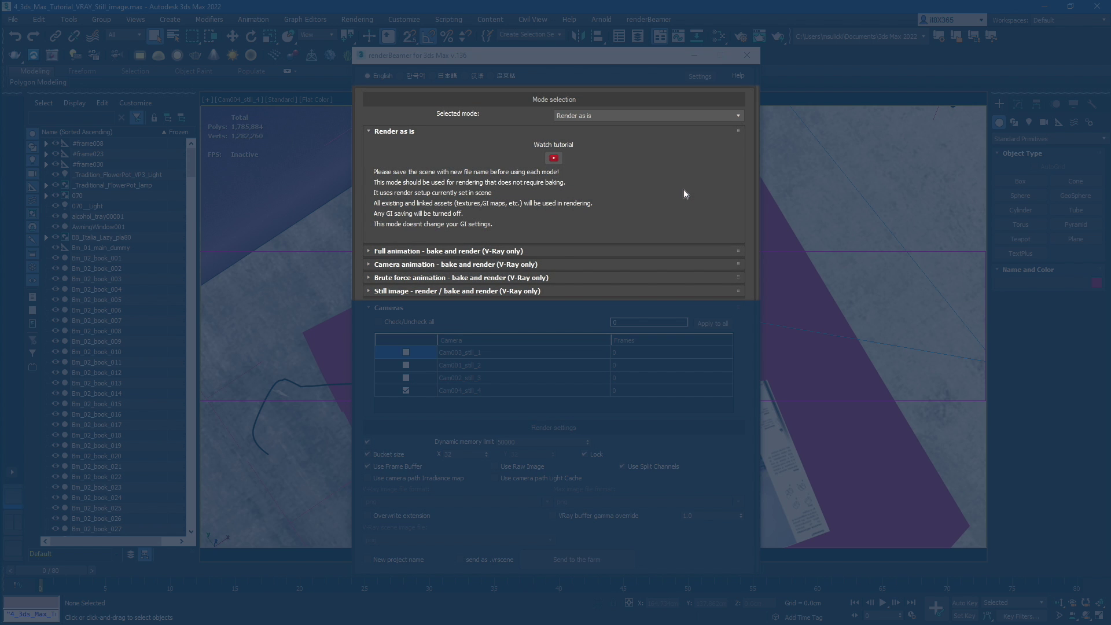
- Examine the full animation, camera animation, brute force animation and still image modes, finishing with the mode set back to Render as is
click(689, 116)
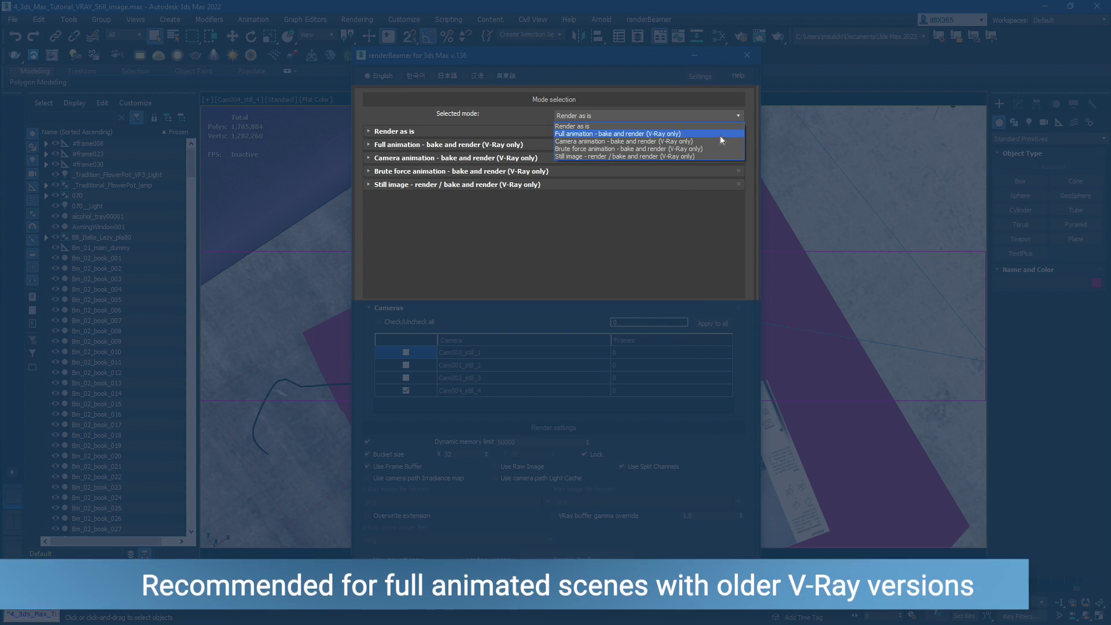
click(720, 134)
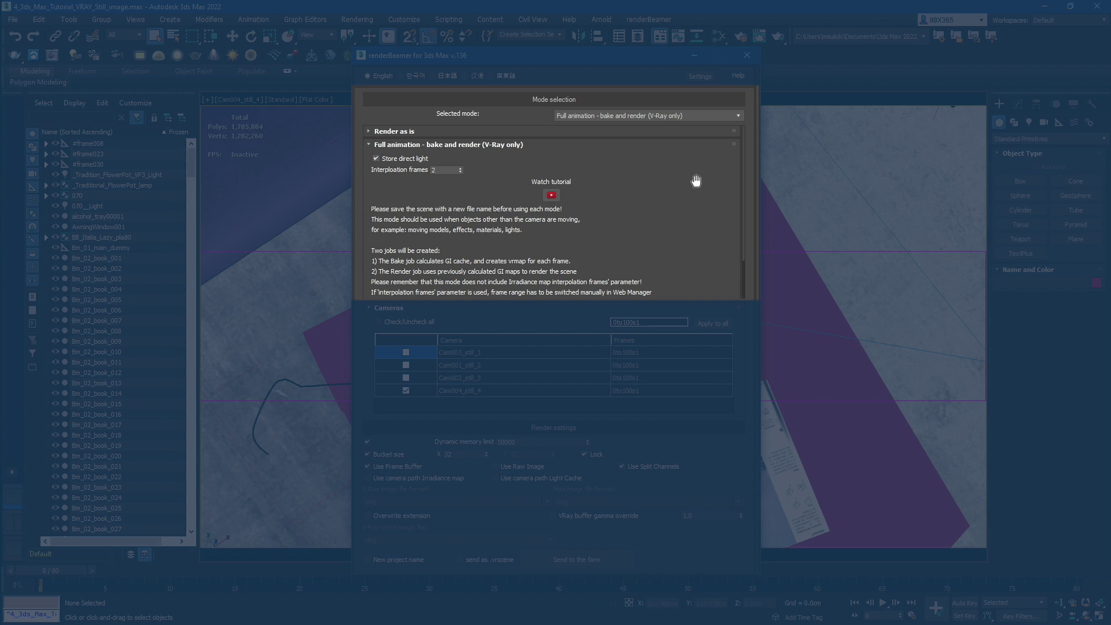
click(689, 117)
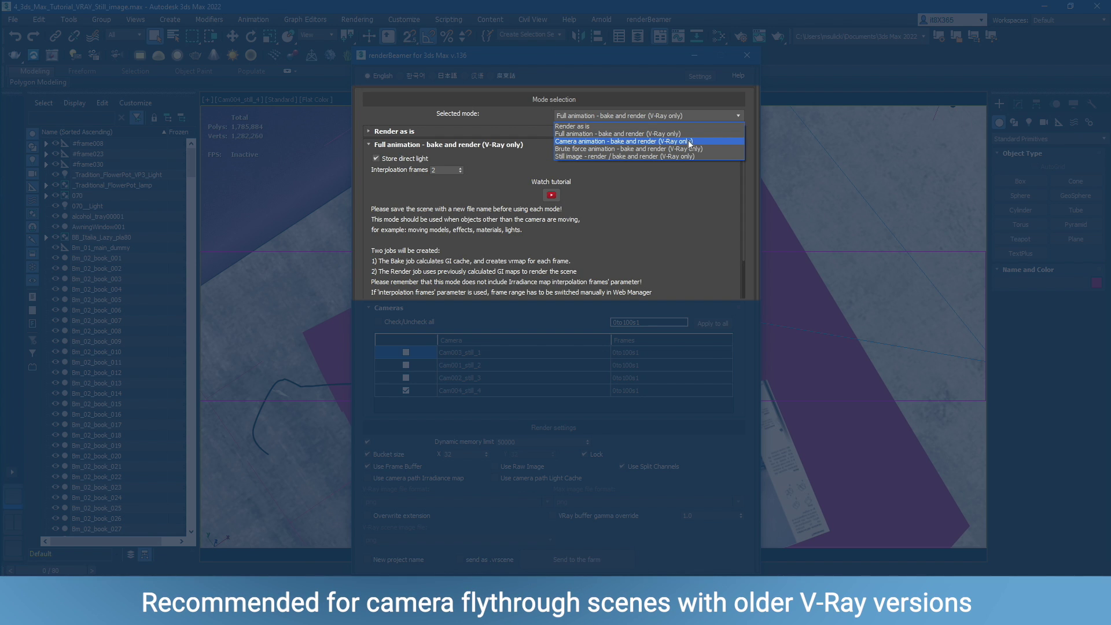
click(689, 143)
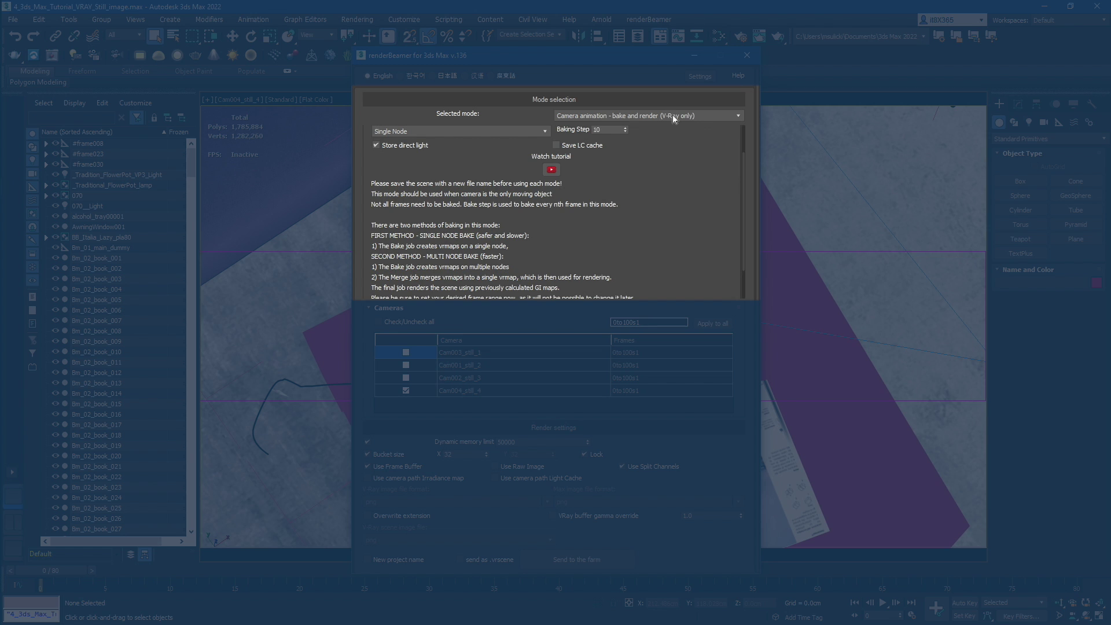
click(669, 115)
click(664, 149)
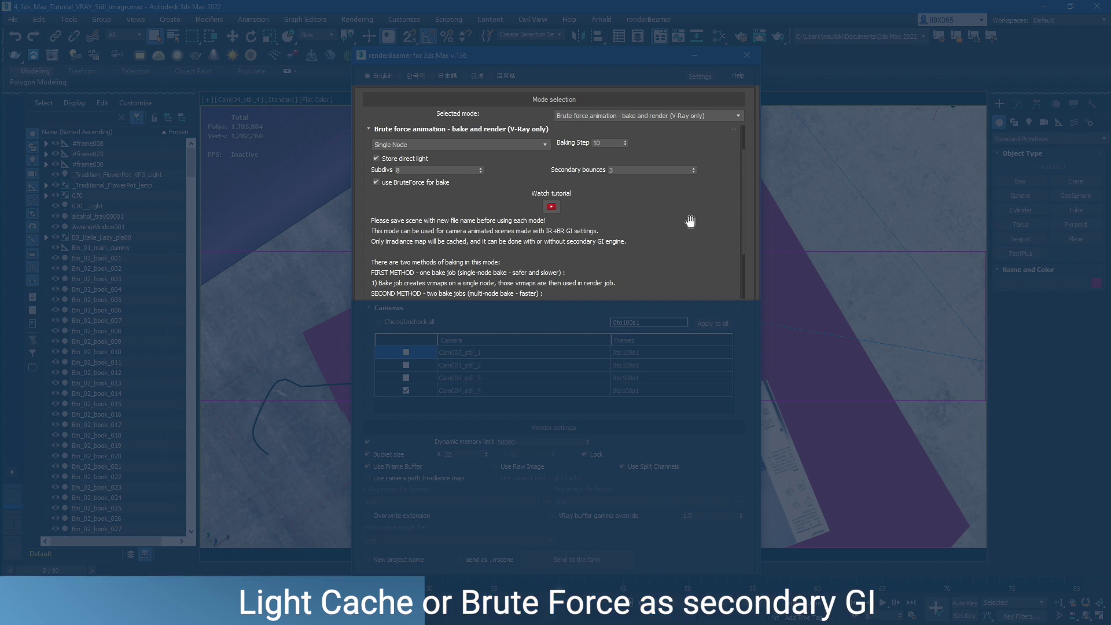
drag(690, 221, 687, 250)
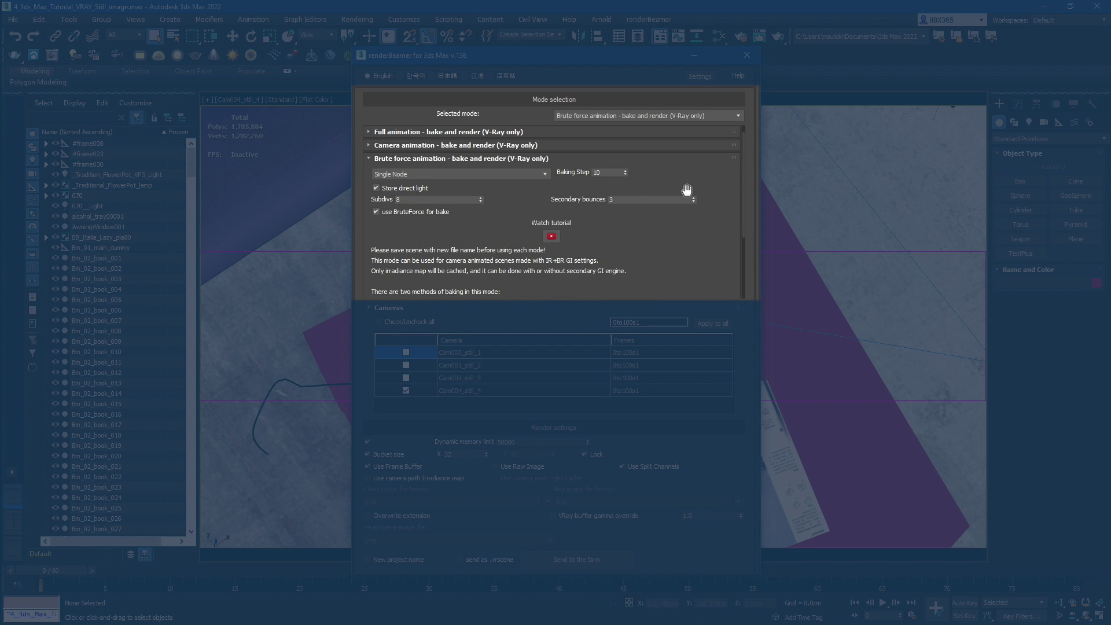
click(687, 117)
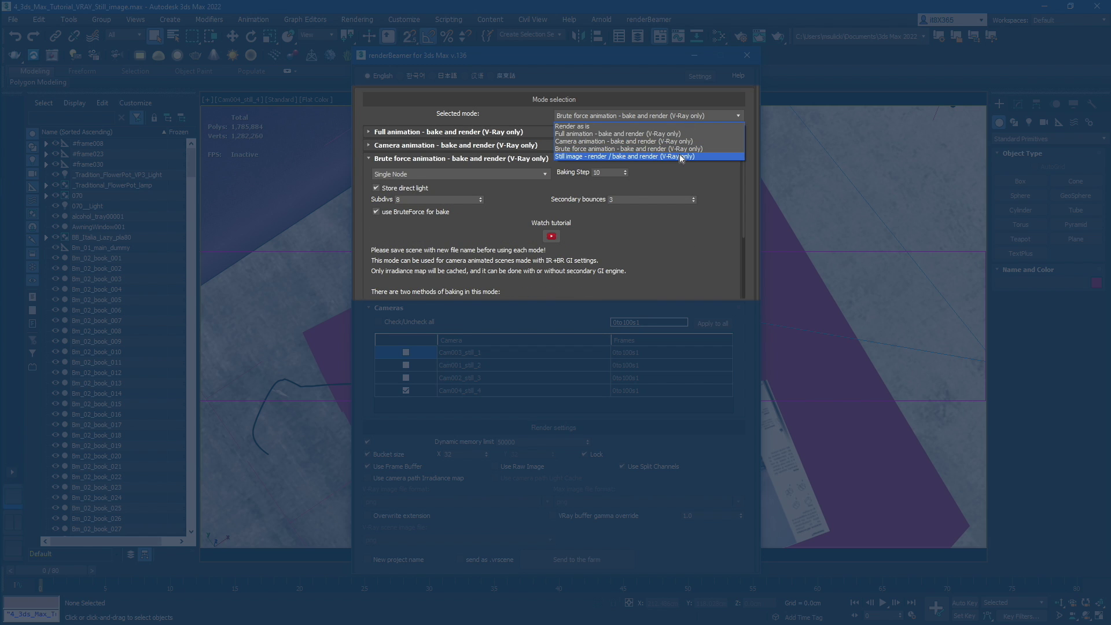
click(682, 156)
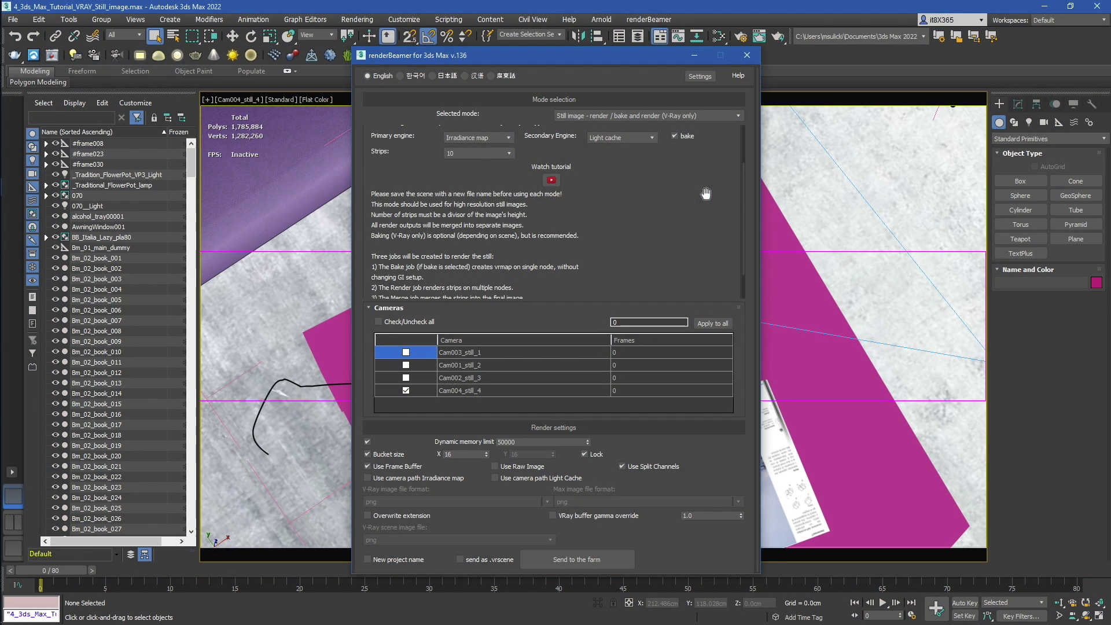
click(715, 116)
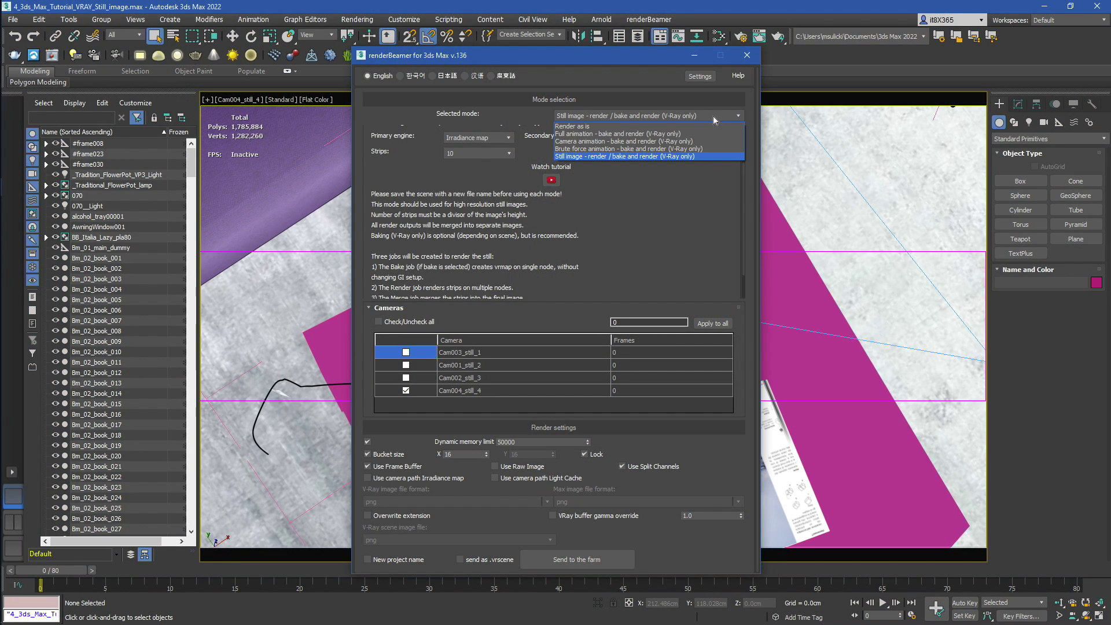
click(623, 126)
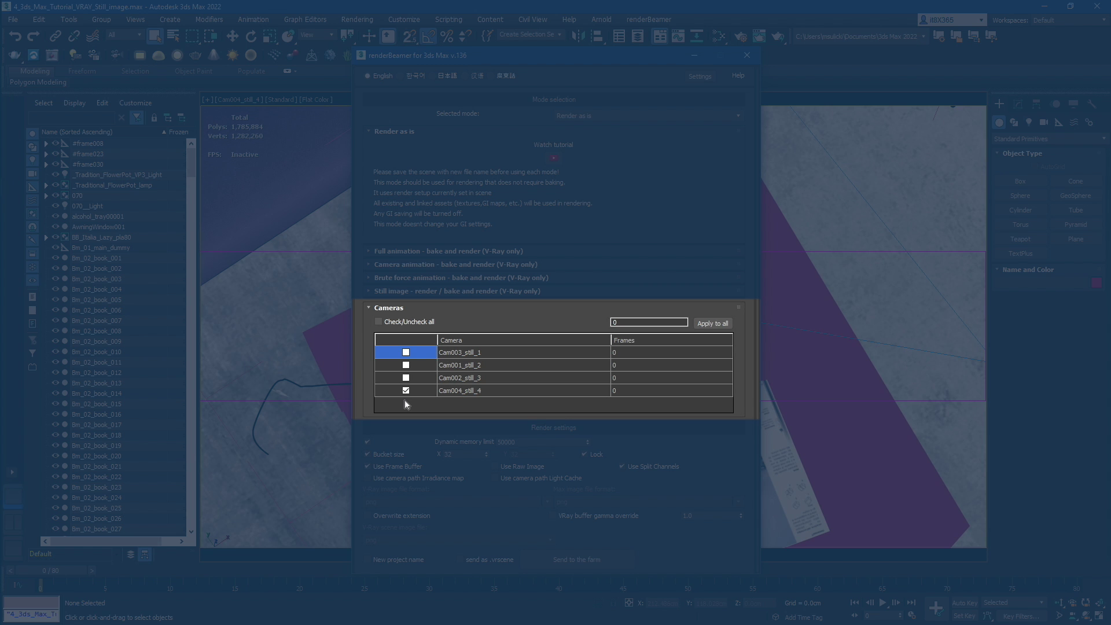
- Enable all four cameras for rendering and set their frames to 10, 20, 30 and 40 in list order
click(405, 378)
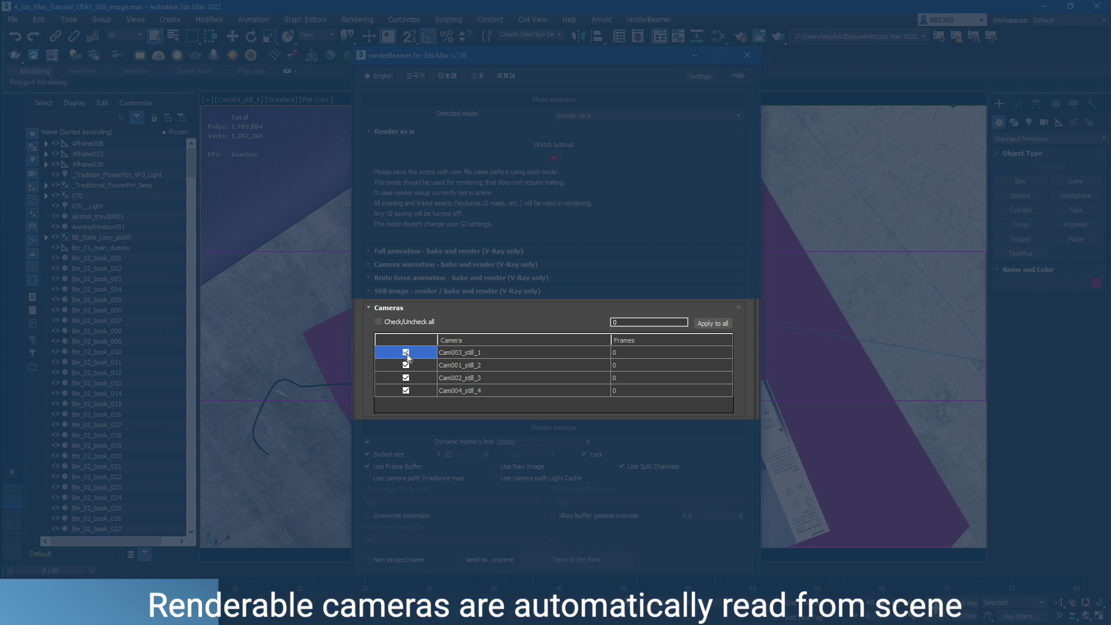
double_click(643, 352)
text(10)
double_click(644, 365)
text(20)
click(645, 377)
text(30)
click(646, 389)
text(40)
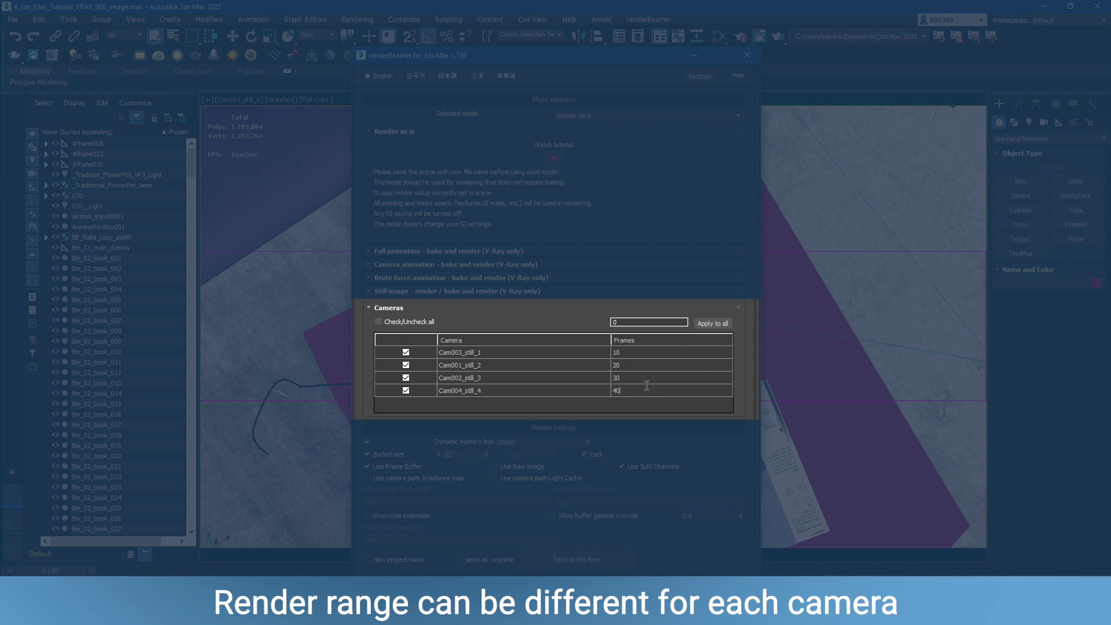
- Set the common frame value to 10 and apply it to all cameras
double_click(650, 325)
text(10)
click(703, 325)
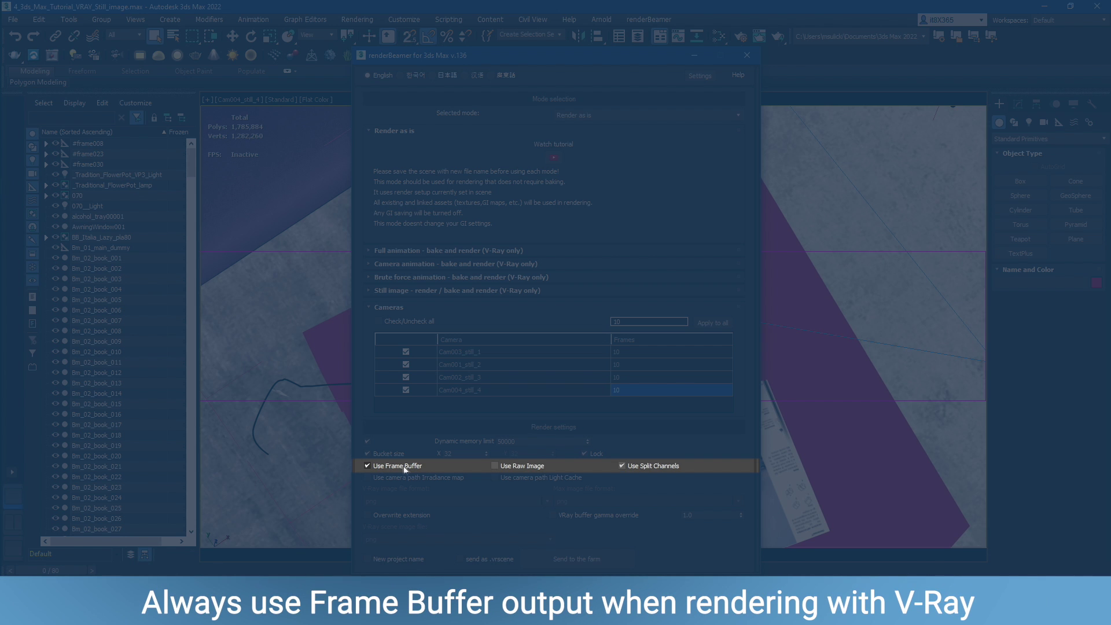
- Toggle the Use Frame Buffer, Use Split Channels and Use Raw Image options and restore each to its original state
click(405, 467)
click(404, 467)
click(668, 466)
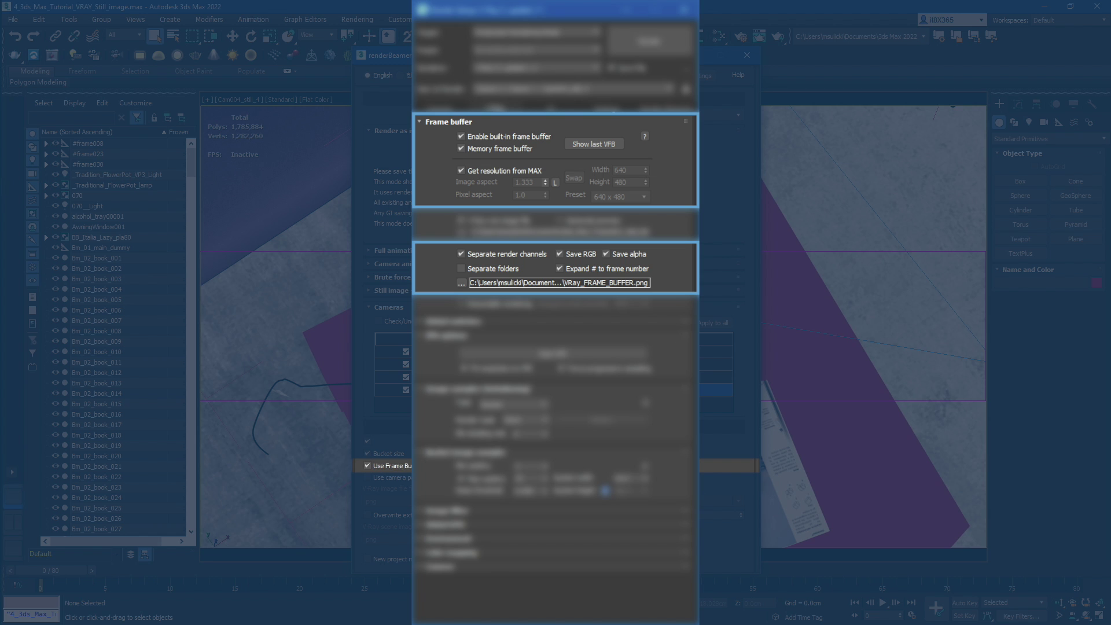
click(669, 467)
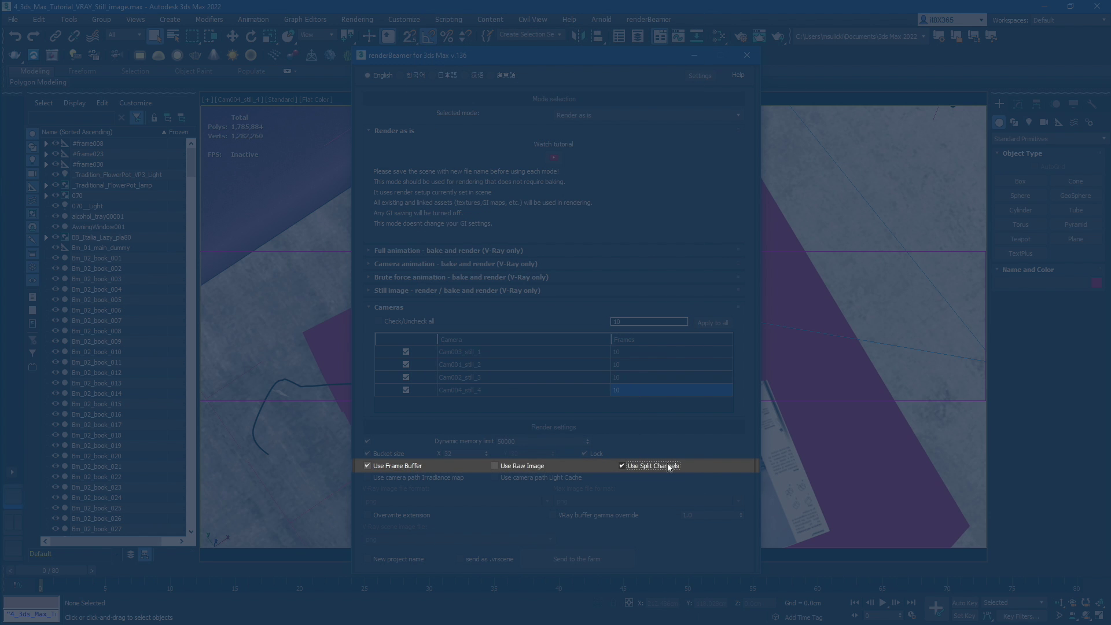
click(508, 467)
click(507, 467)
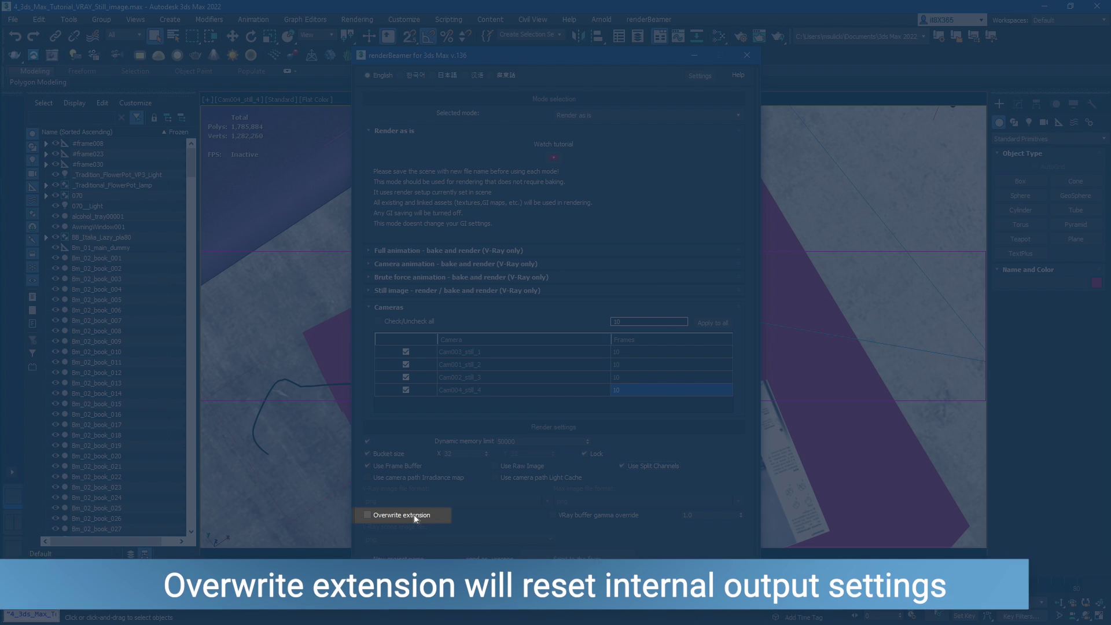
- Enable Overwrite extension and keep png as both the V-Ray and the Max image file format
click(406, 516)
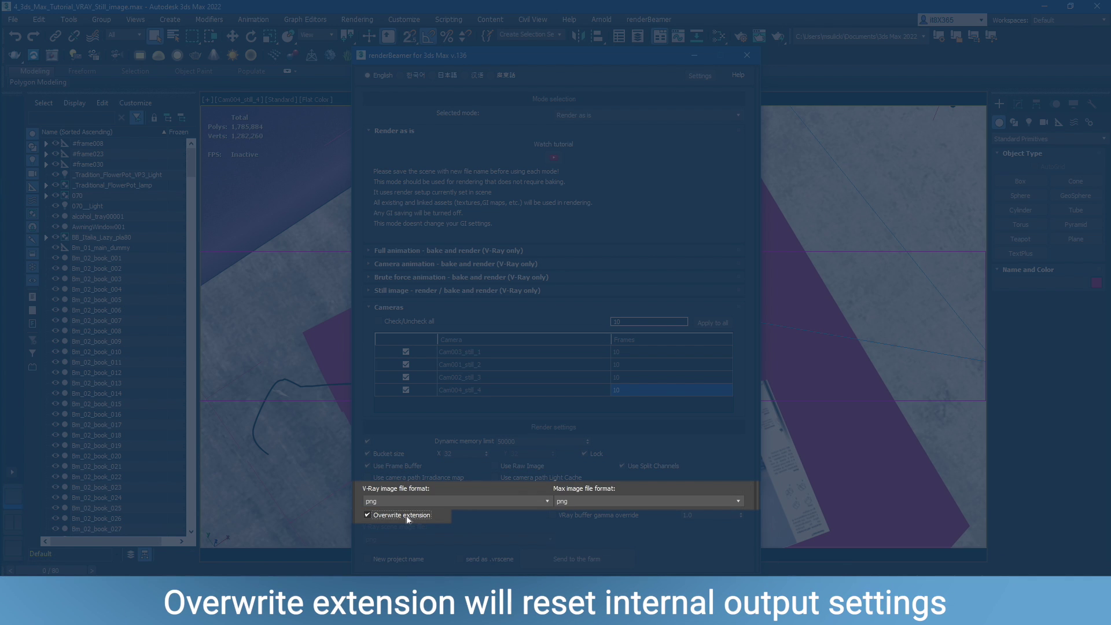
click(502, 501)
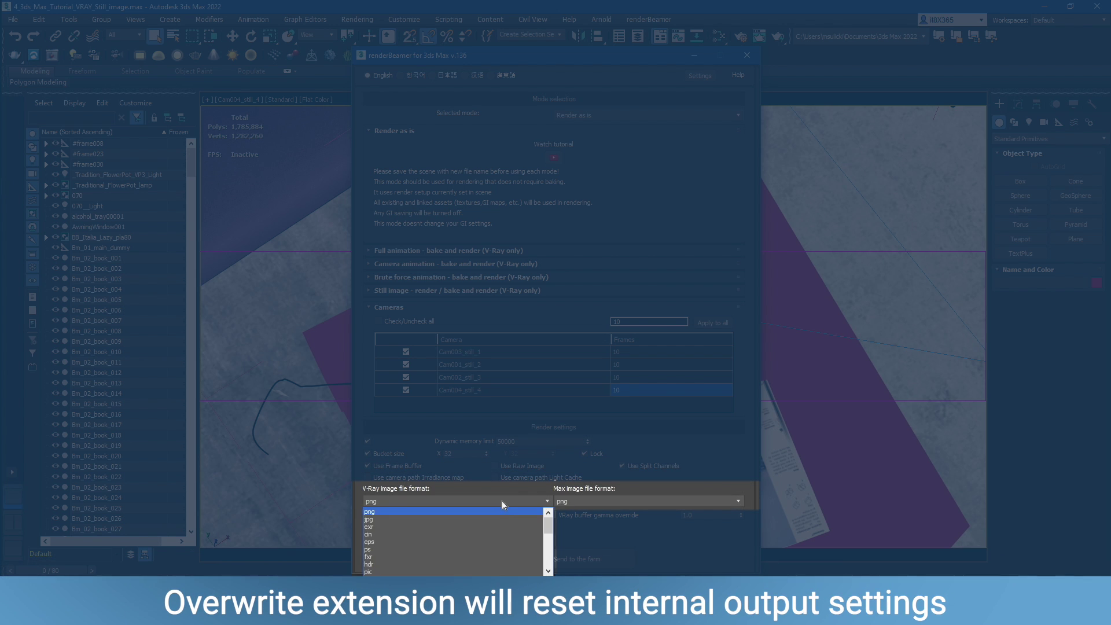
click(502, 501)
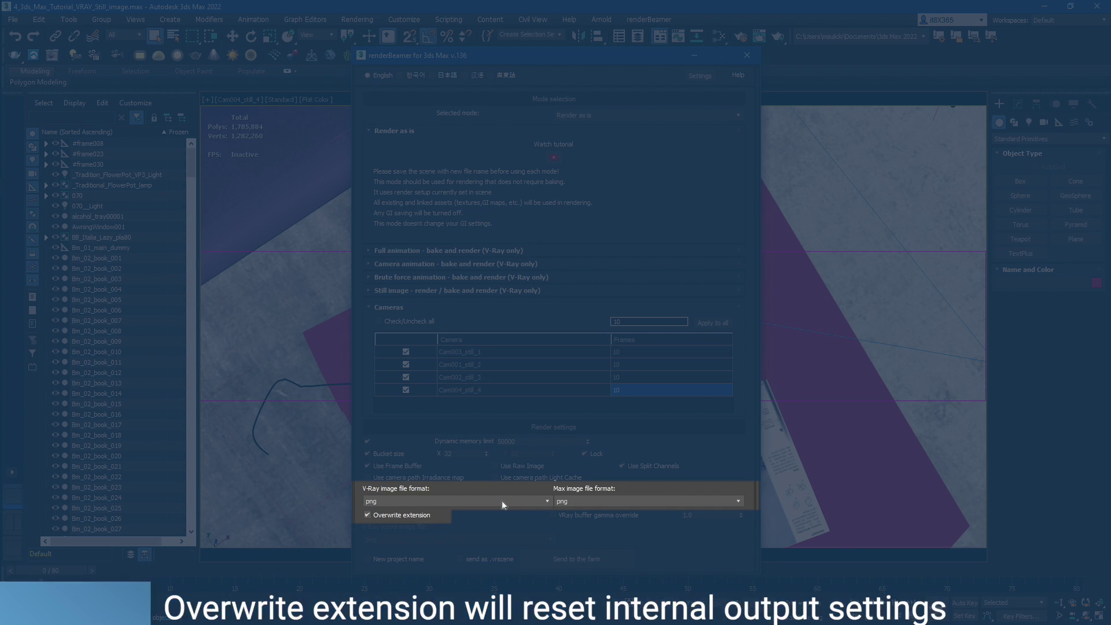
click(594, 502)
click(593, 499)
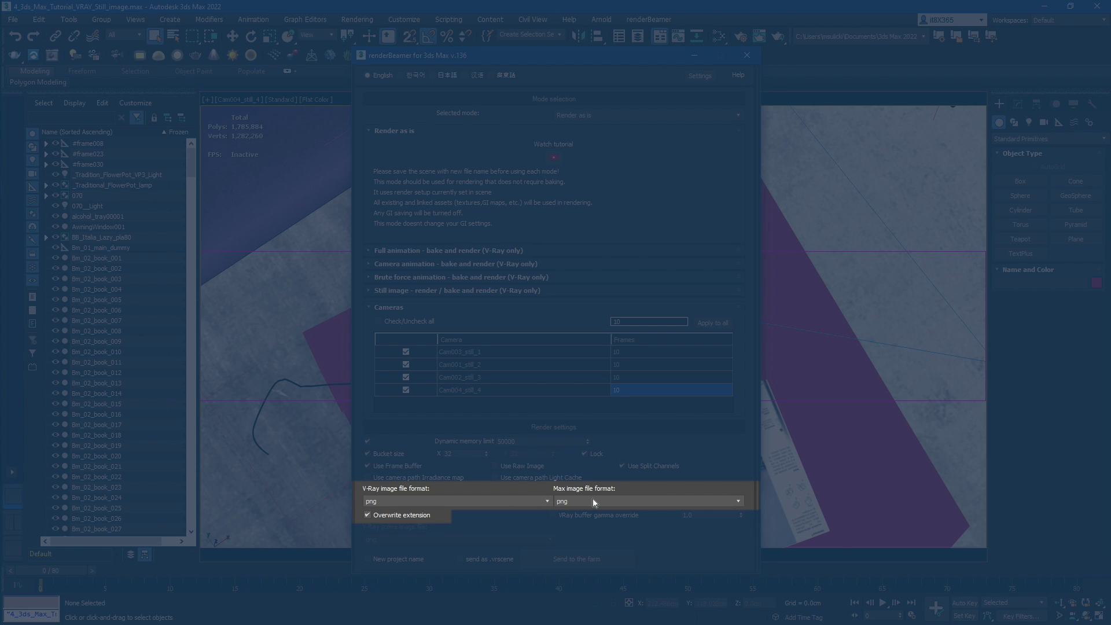